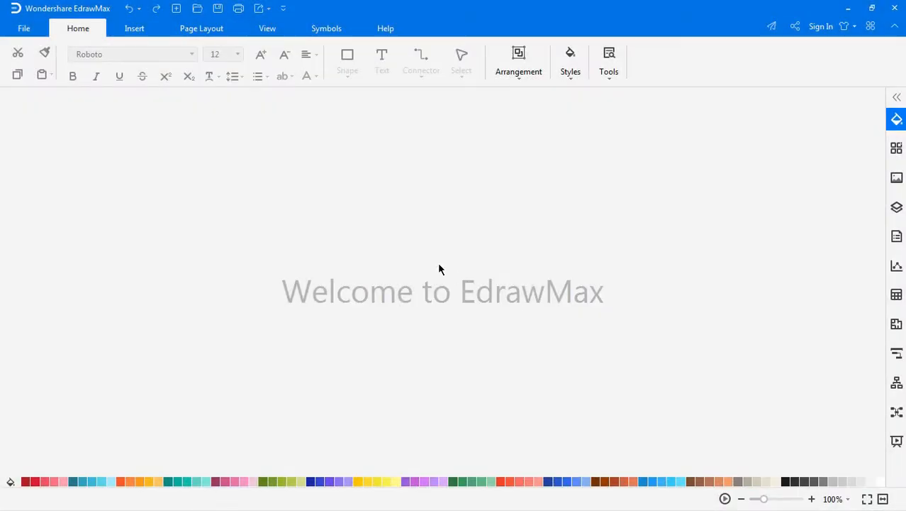
Go to File > New and pick the Flowchart category's BPMN templates.
left_click(24, 30)
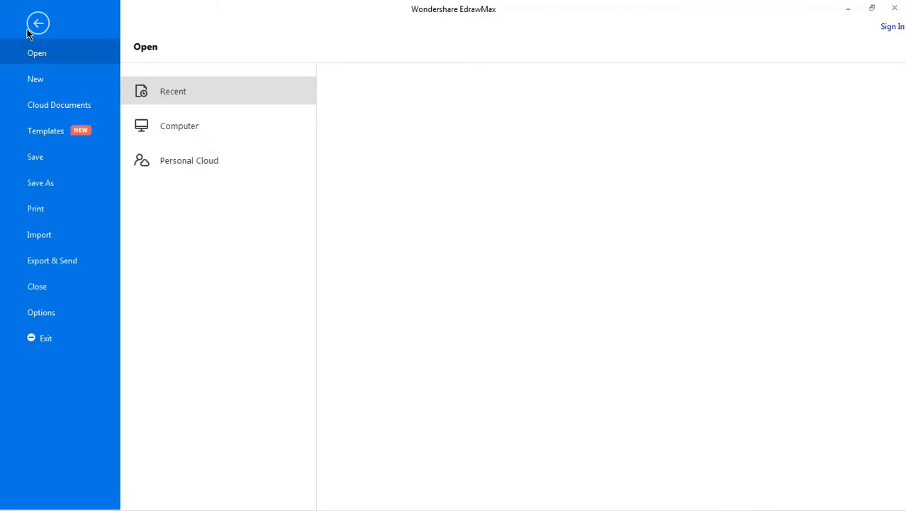
left_click(41, 79)
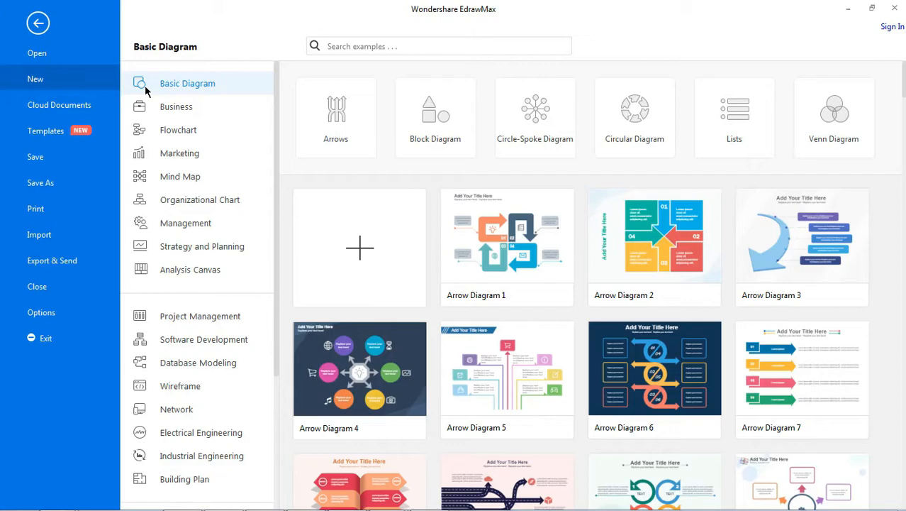
left_click(188, 134)
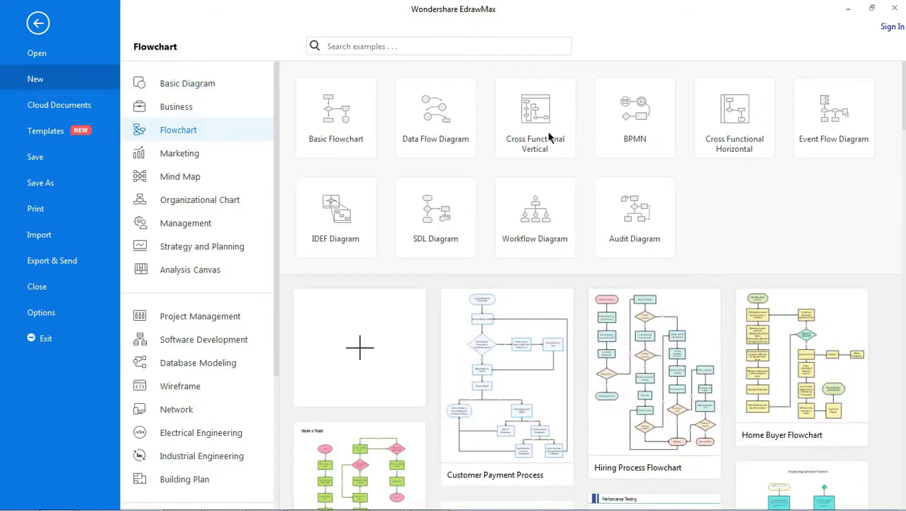
left_click(627, 136)
scroll(626, 135, "down", 1)
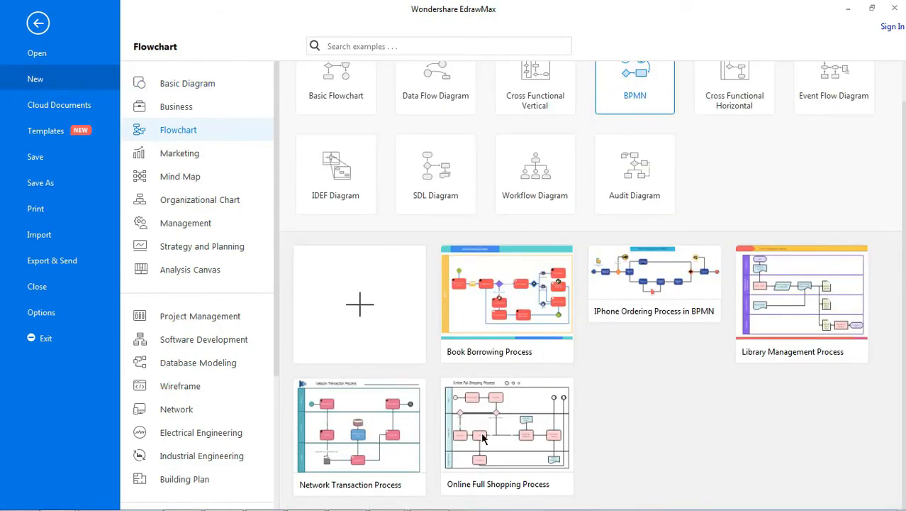
Create a blank BPMN drawing and place a horizontal cross-functional pool with 3 swimlanes.
left_click(363, 309)
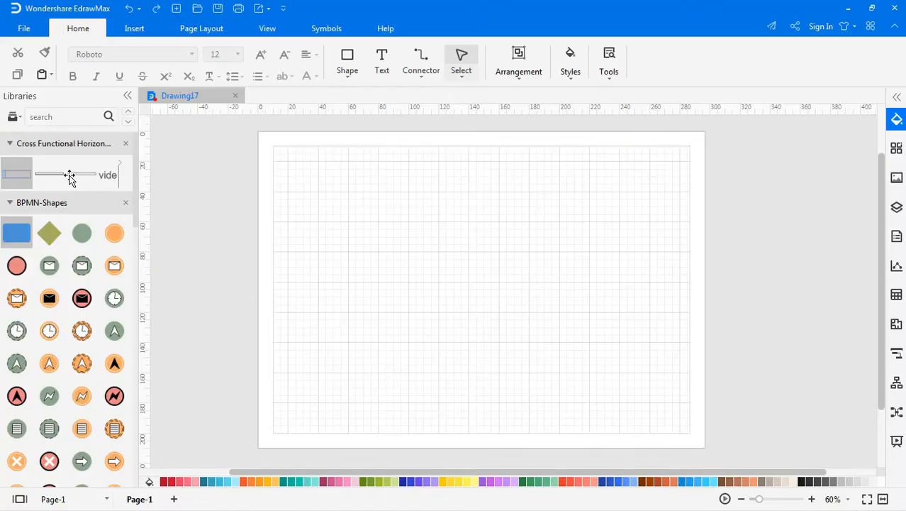
left_click_drag(28, 174, 476, 205)
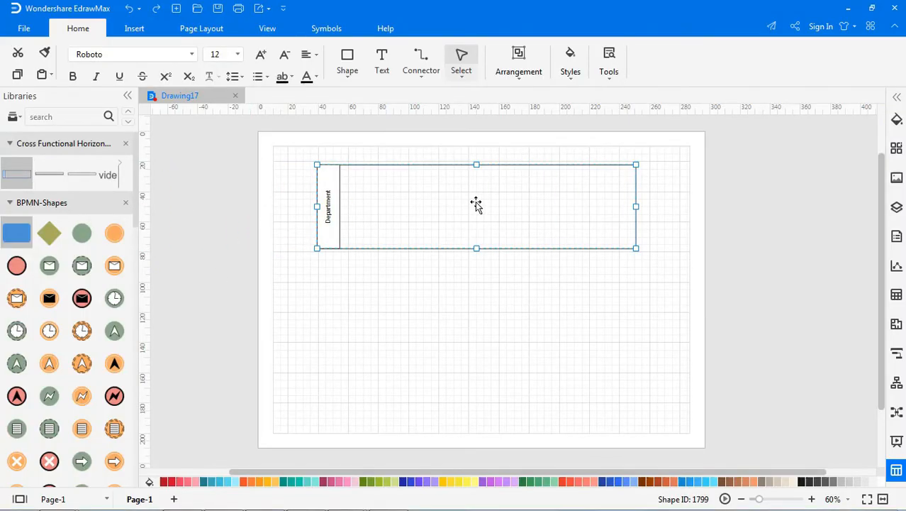
left_click(897, 97)
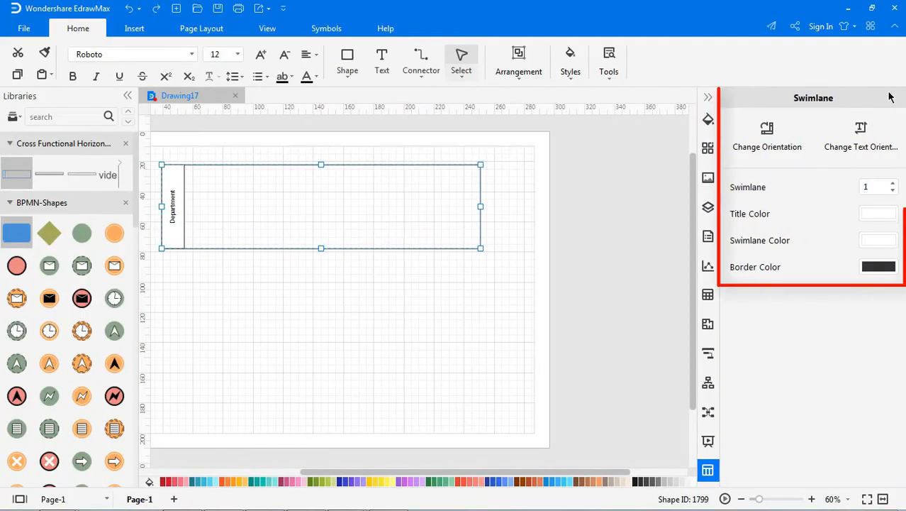
left_click(766, 130)
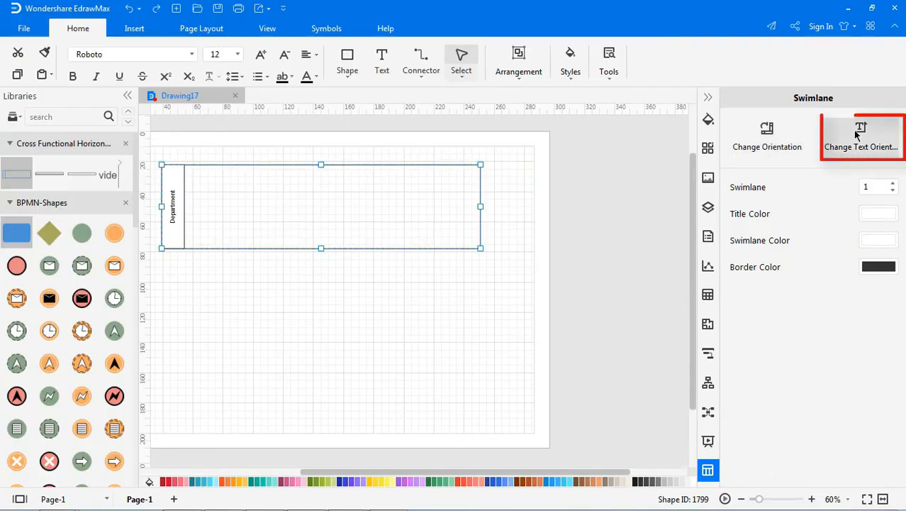
left_click(893, 183)
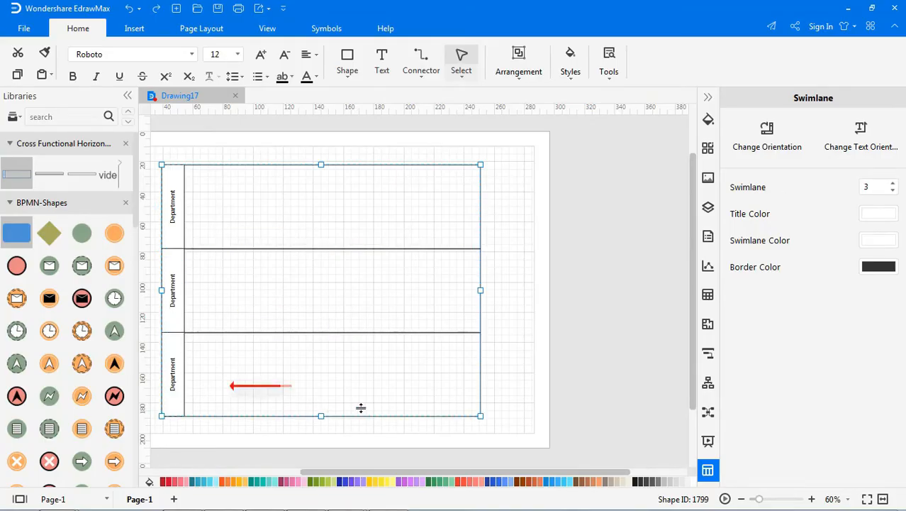
Style the pool with orange lane titles, white lane fill and black borders.
left_click(873, 217)
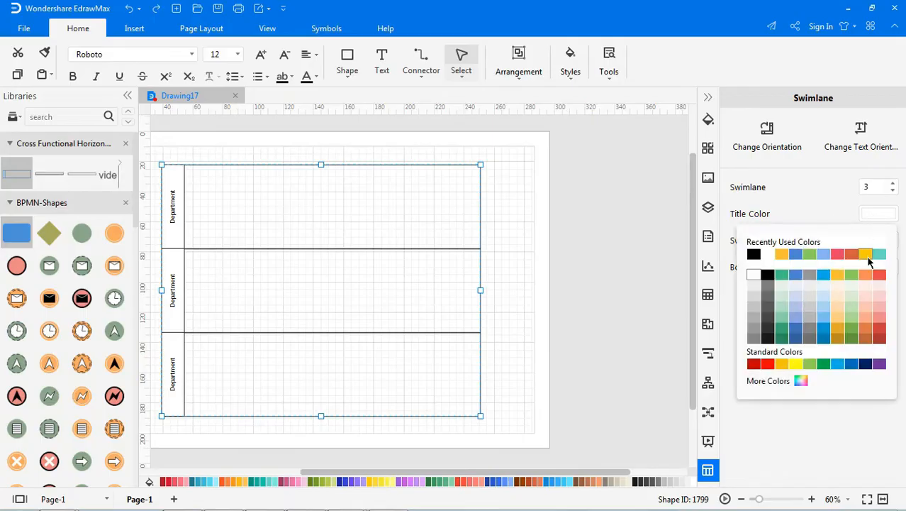
left_click(870, 254)
left_click(871, 242)
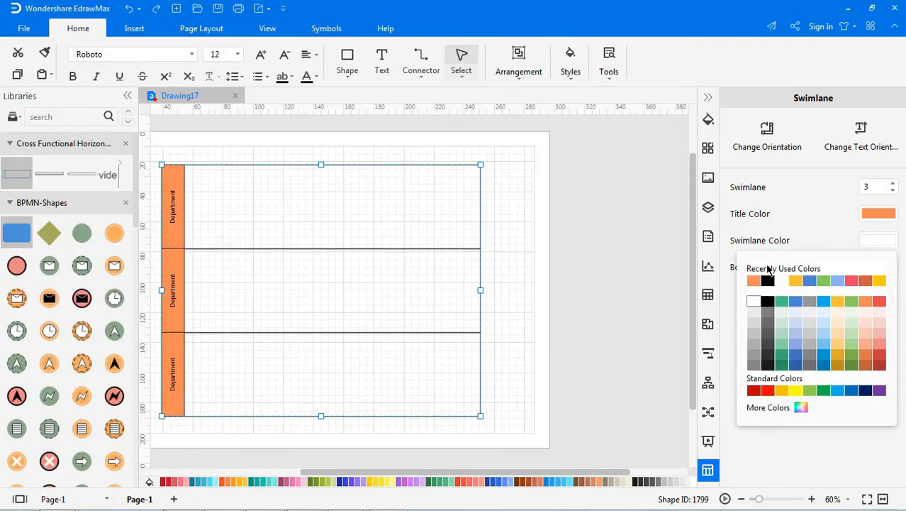
left_click(780, 281)
left_click(876, 267)
left_click(781, 308)
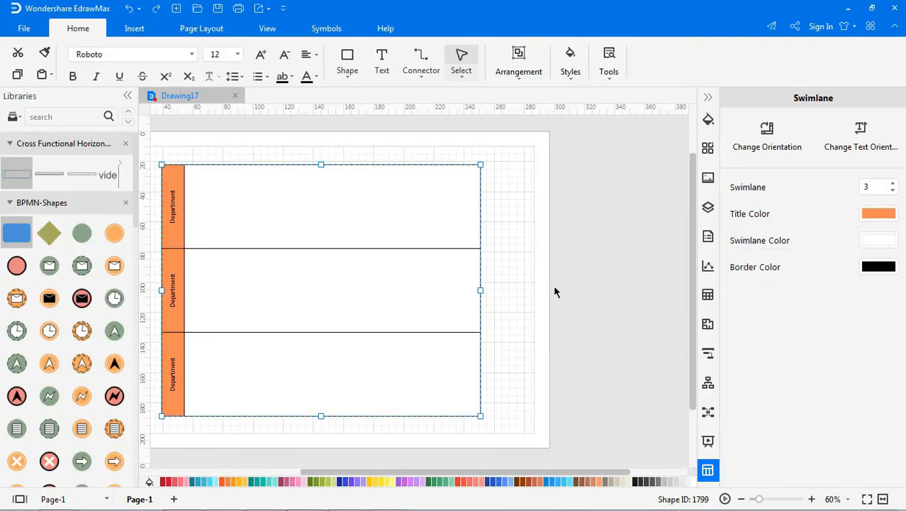
left_click(708, 97)
Title the three lanes Client, Online Shop and Courier company.
double_click(266, 212)
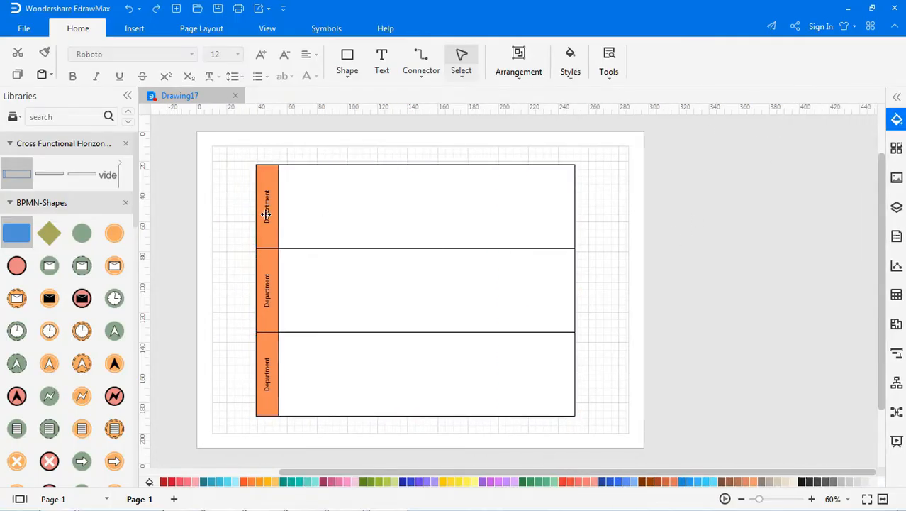
type("Client")
left_click(501, 207)
double_click(264, 300)
type("Online Shop")
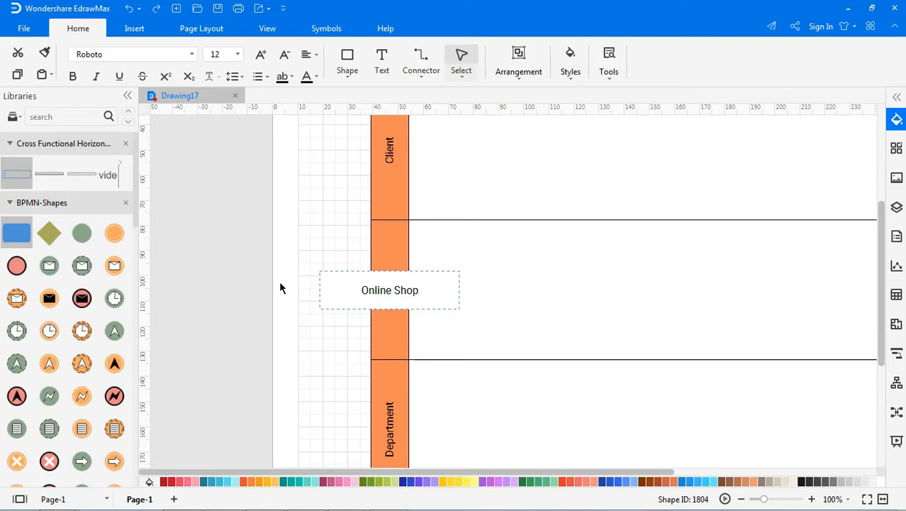
left_click(520, 304)
double_click(268, 369)
type("Courie")
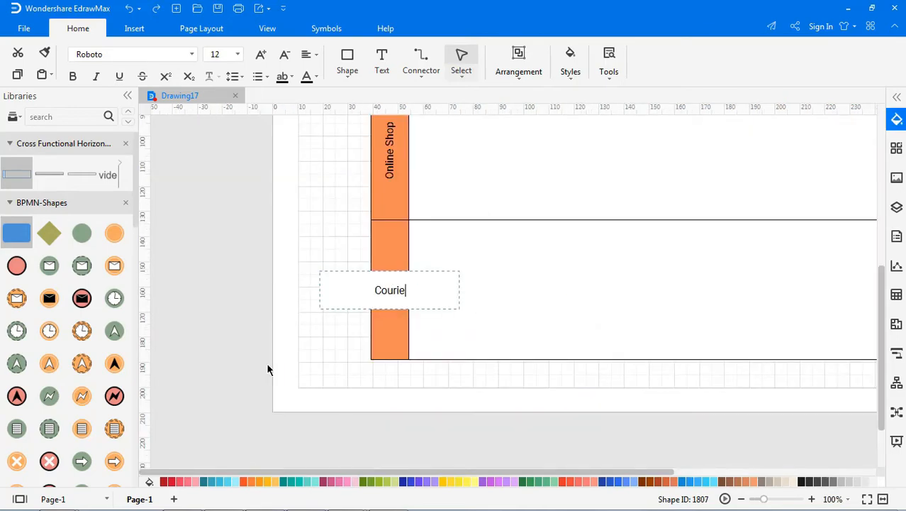
type("r company")
left_click(740, 433)
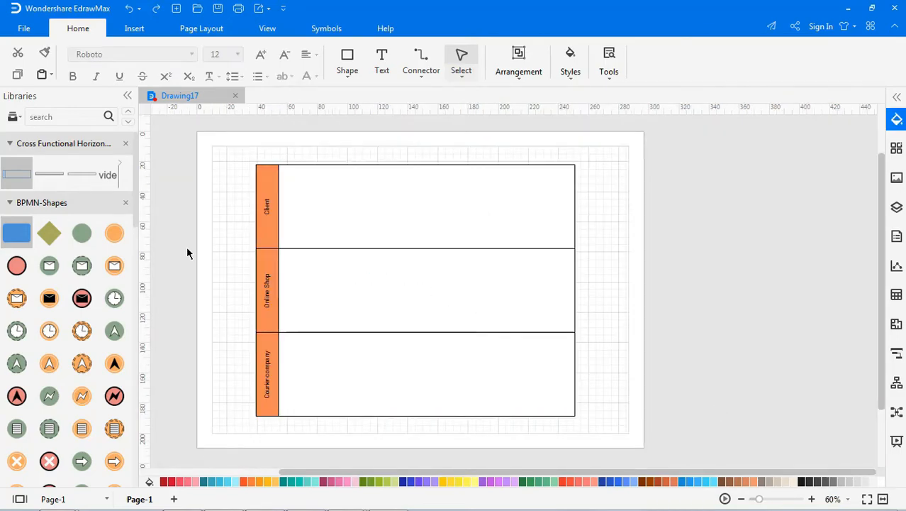
Add a start event and a 'Place an order' task in the Client lane, linked by a connector.
mouse_move(81, 233)
left_mouse_down()
mouse_move(319, 196)
mouse_move(303, 201)
left_mouse_up()
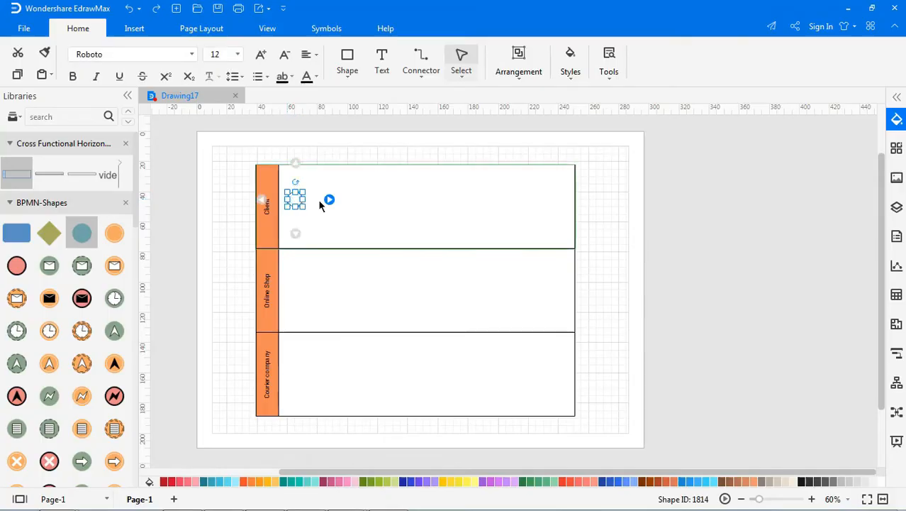
left_click(388, 191)
left_click_drag(16, 233, 340, 197)
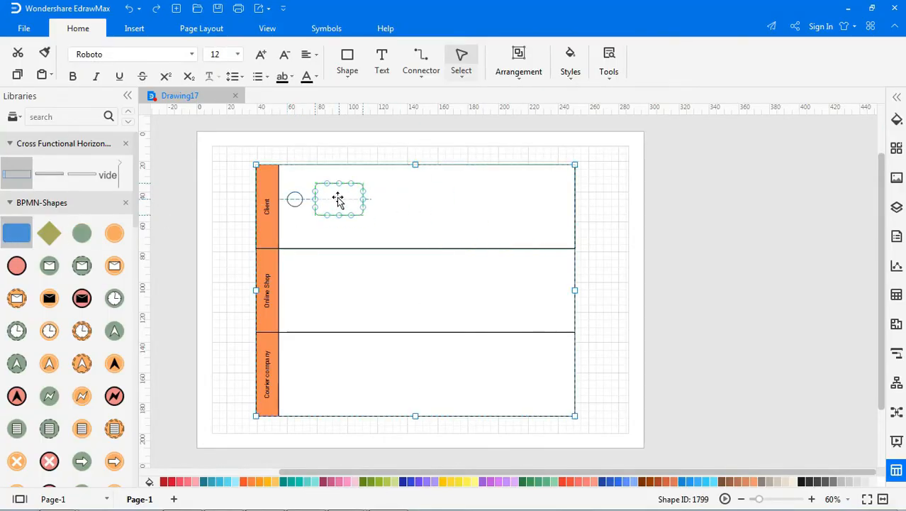
scroll(338, 192, "up", 2)
type("Place")
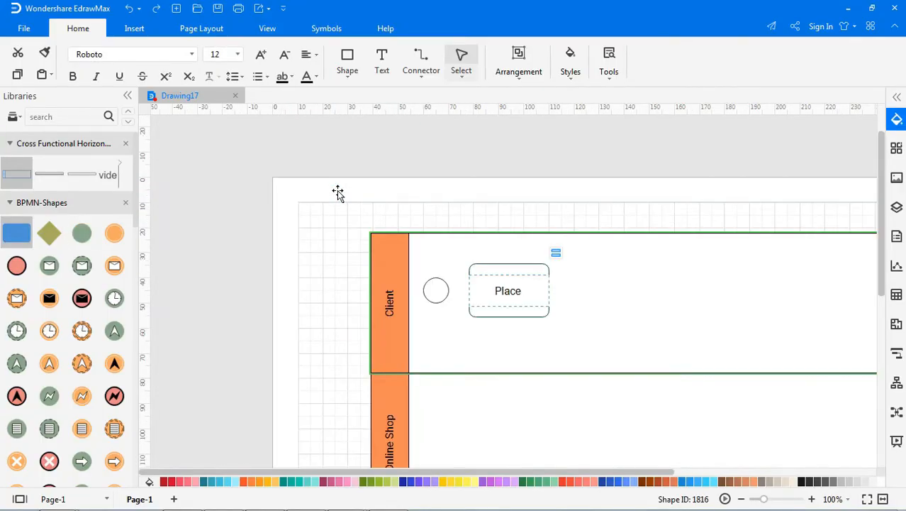
type("an order")
left_click(564, 284)
scroll(451, 189, "down", 2)
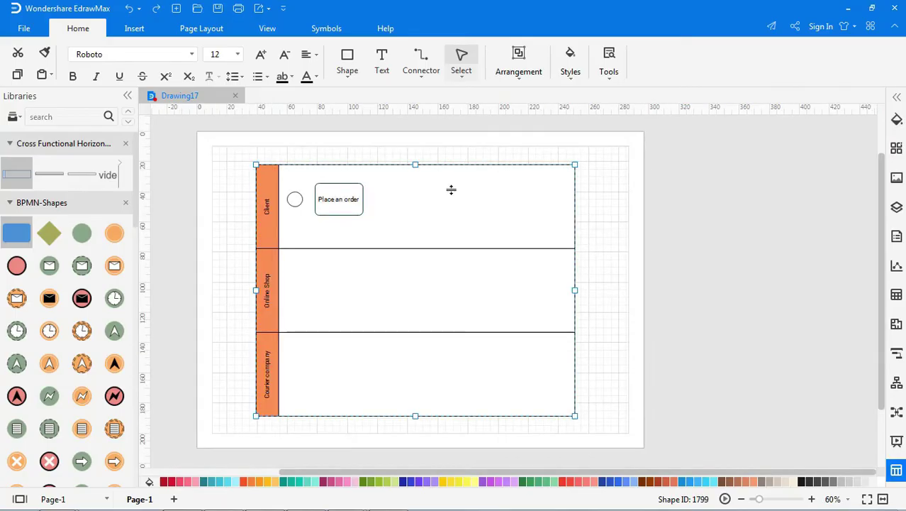
left_click(421, 77)
left_click(447, 100)
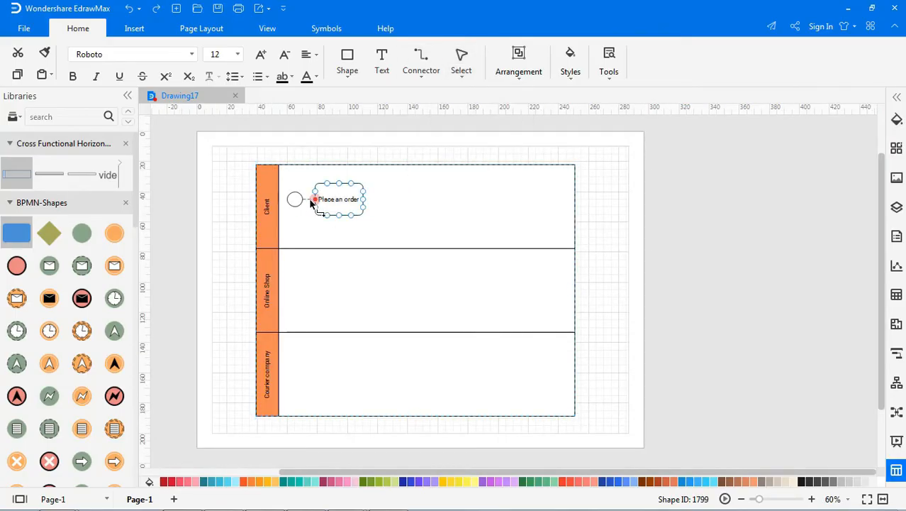
left_click_drag(312, 202, 315, 200)
Add a 'Payment' task linked from Place an order, with a gateway diamond below it.
left_click(411, 244)
mouse_move(16, 233)
left_mouse_down()
mouse_move(487, 193)
mouse_move(401, 194)
left_mouse_up()
scroll(401, 194, "up", 2)
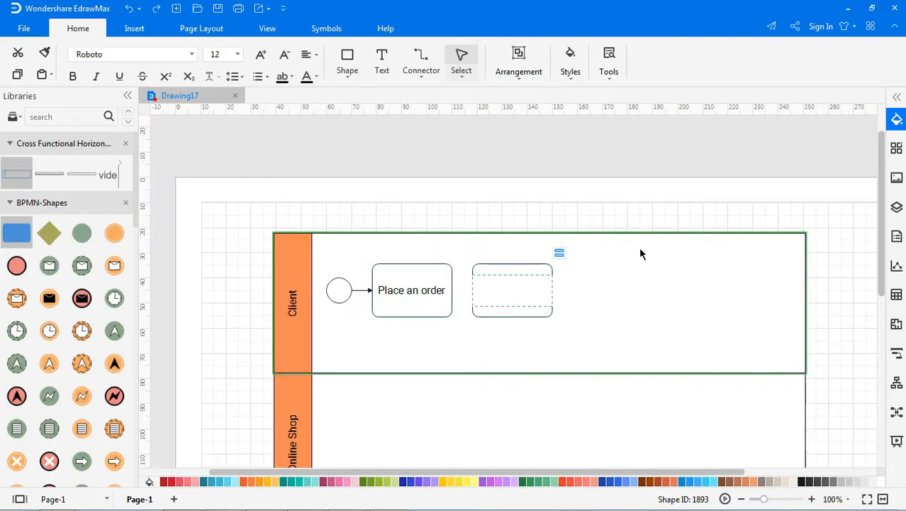
type("Payment")
scroll(648, 318, "down", 2)
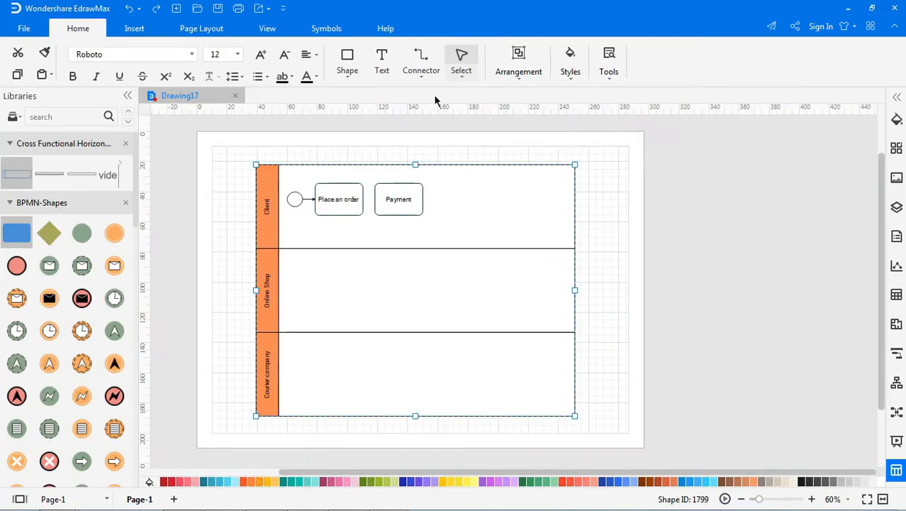
left_click(422, 78)
left_click(454, 122)
left_click_drag(366, 202, 375, 199)
mouse_move(49, 233)
left_mouse_down()
mouse_move(105, 249)
mouse_move(401, 244)
left_mouse_up()
scroll(401, 244, "up", 2)
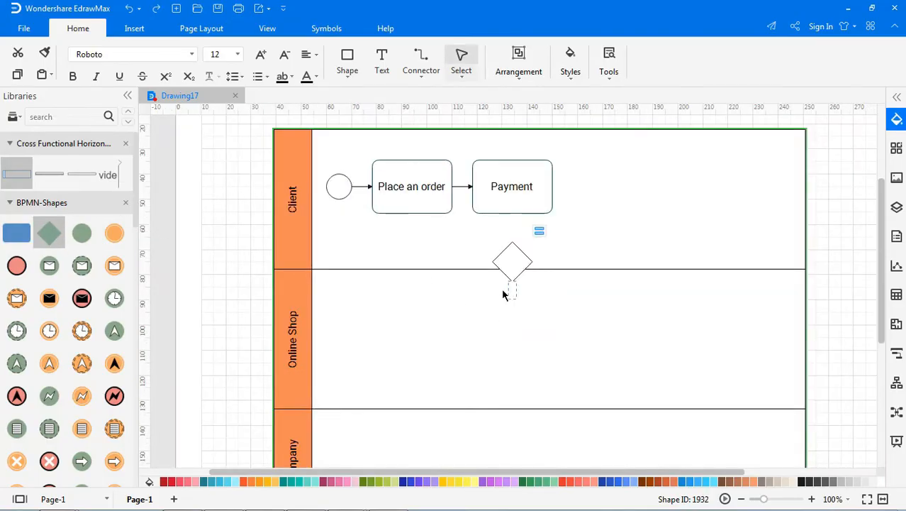
type("Payment succ")
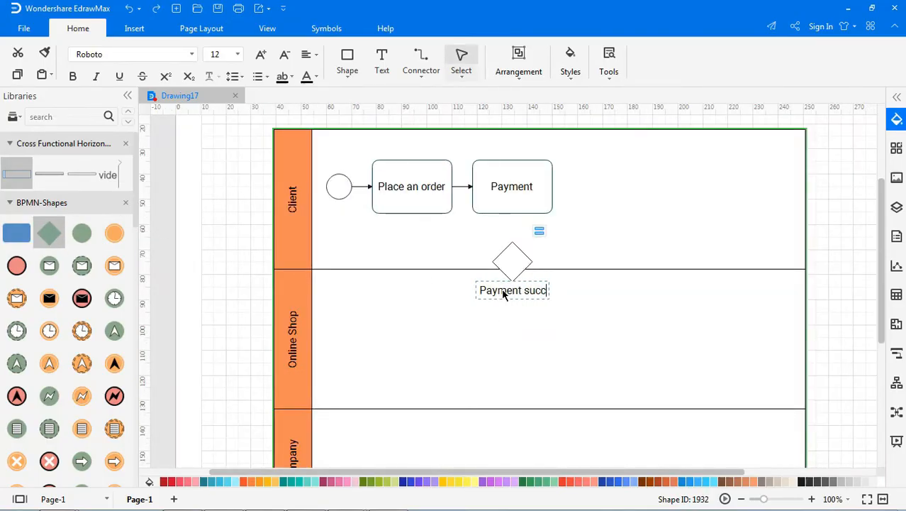
type("essful?")
scroll(706, 210, "down", 2)
Label the gateway 'Payment successful?', link Payment to it and it to a second gateway on the left.
left_click(461, 196)
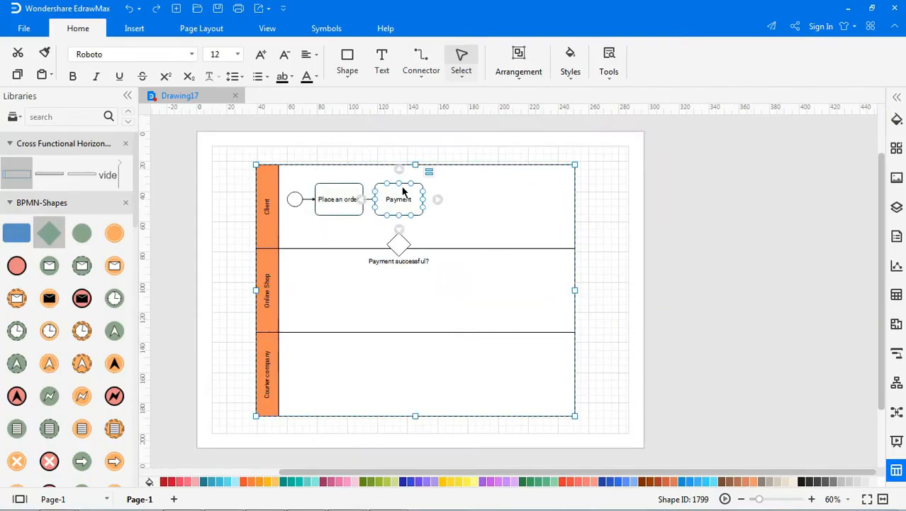
left_click_drag(400, 219, 399, 239)
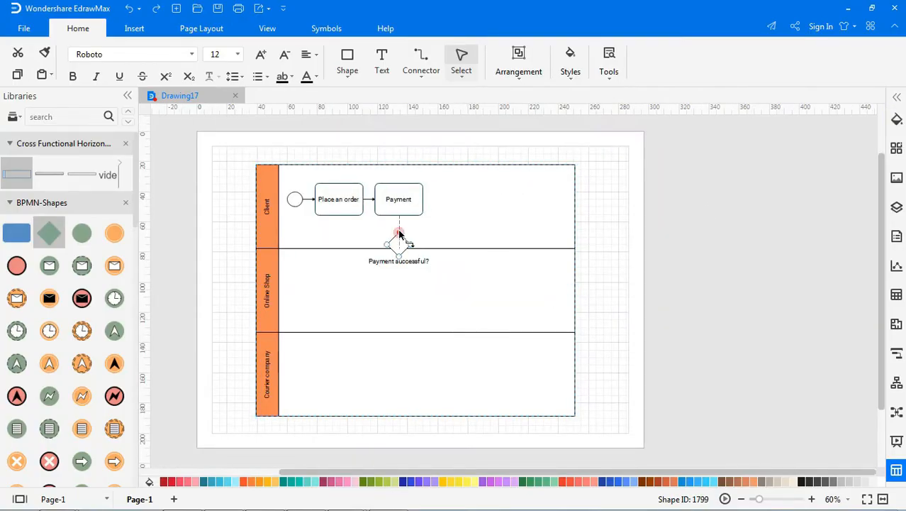
left_click_drag(55, 236, 299, 245)
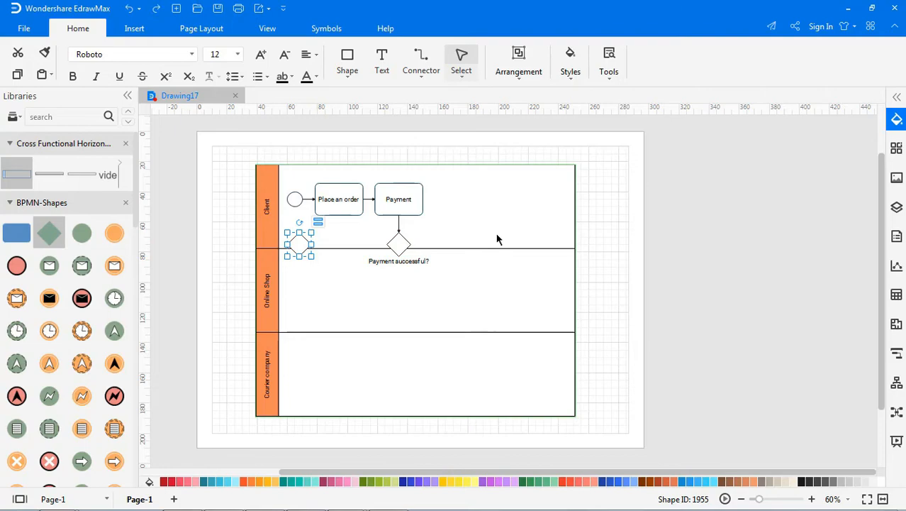
left_click(475, 242)
left_click_drag(374, 250, 299, 245)
Label the left gateway 'invoice?', fix its link, and drop an Invoicing task into Online Shop.
left_click(356, 279)
scroll(299, 249, "up", 2)
type("inv")
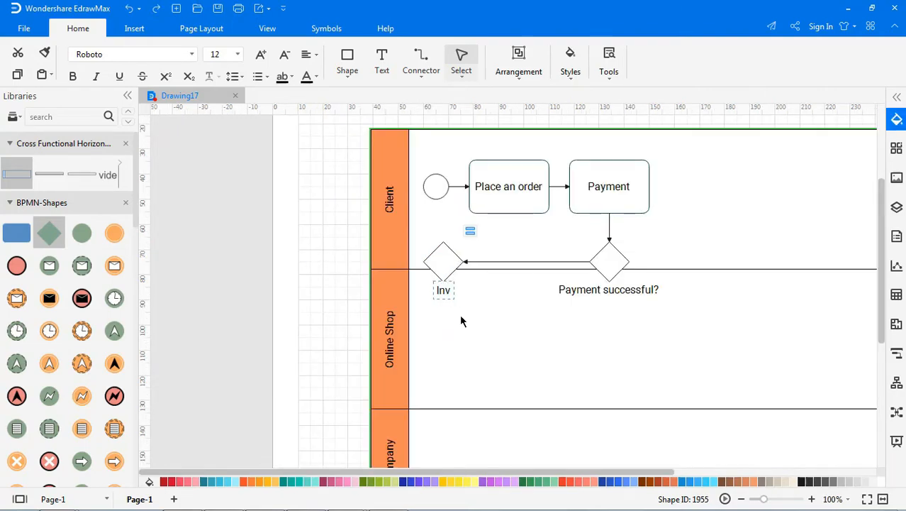
type("oice?")
left_click(459, 314)
scroll(460, 313, "down", 2)
left_click_drag(405, 244, 325, 245)
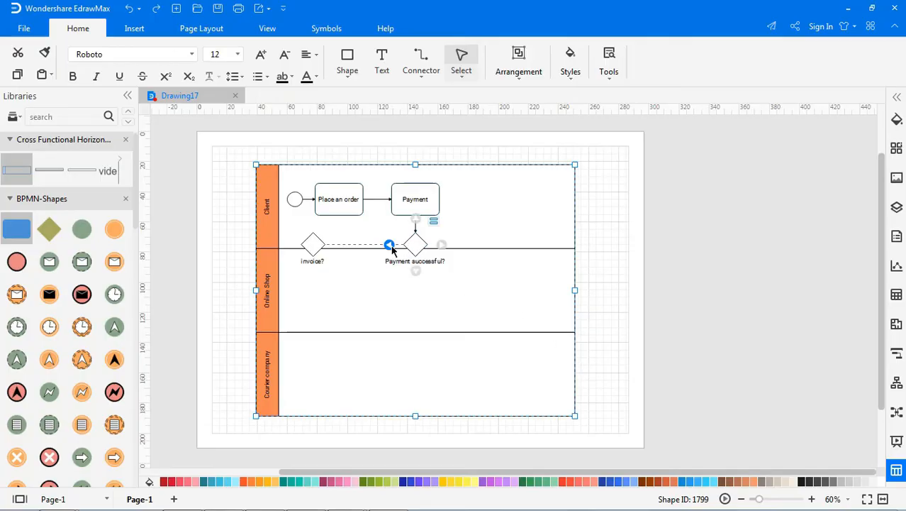
left_click(366, 283)
left_click_drag(22, 235, 317, 301)
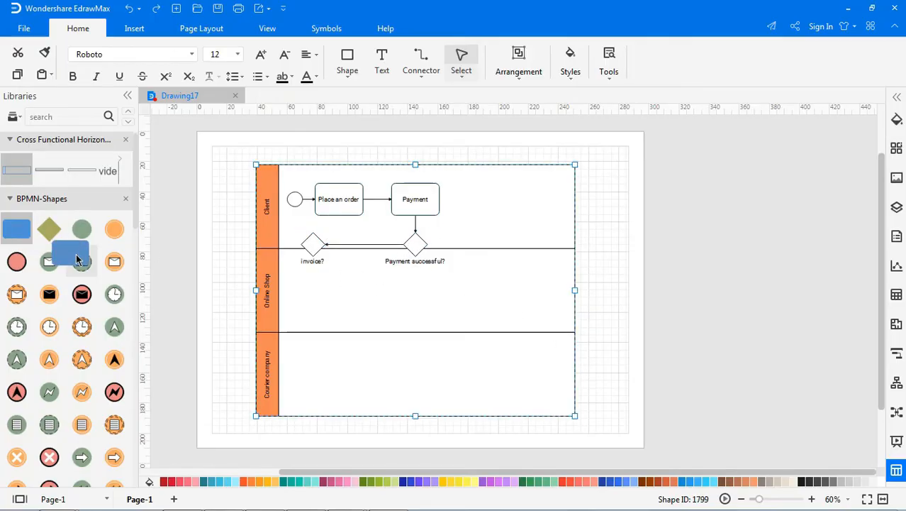
double_click(317, 301)
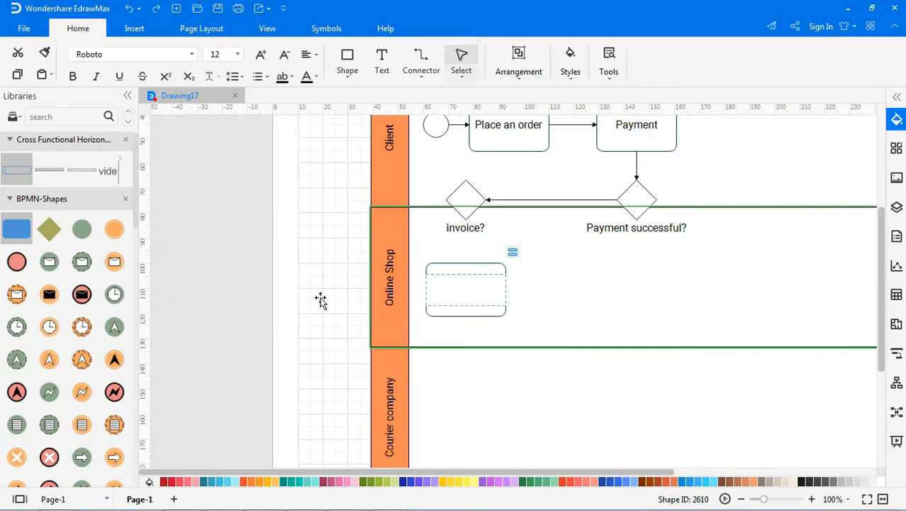
type("Invoicing")
Finish the Invoicing task and connect invoice? down to it with a YES label.
left_click(321, 299)
left_click_drag(313, 257, 314, 277)
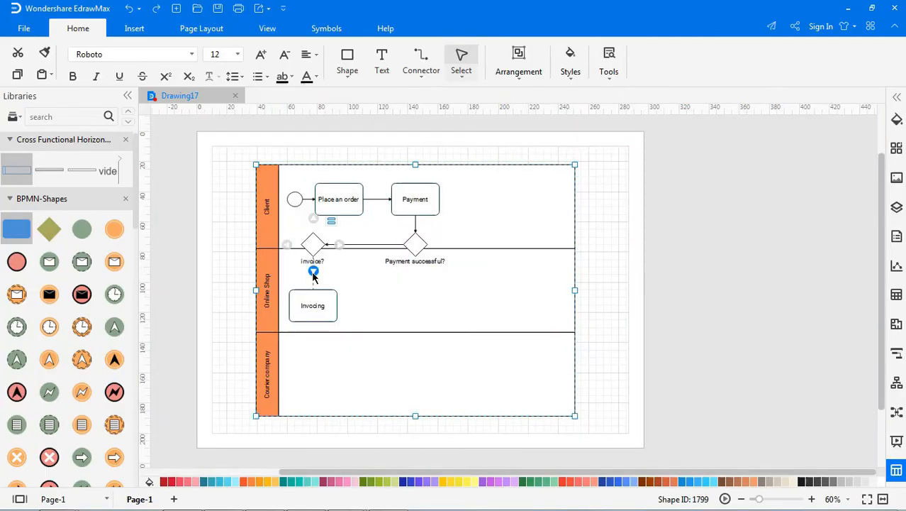
double_click(314, 276)
type("YES")
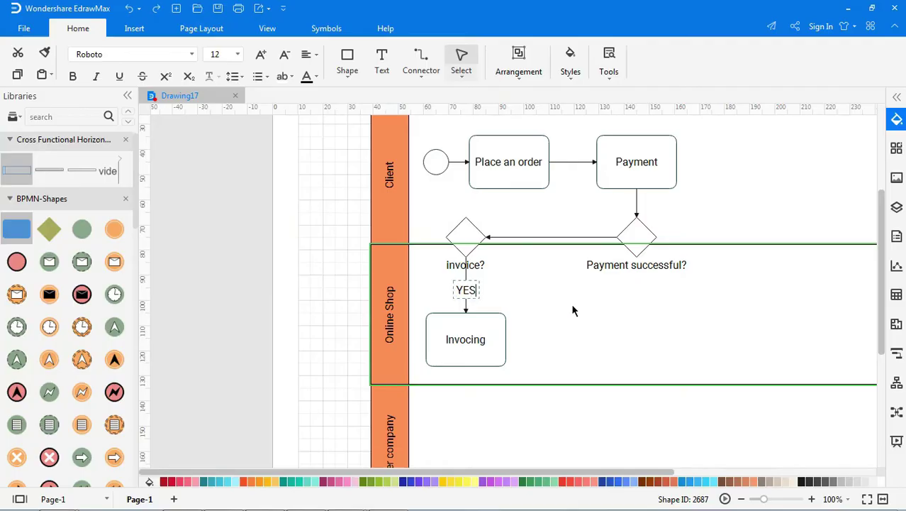
left_click(573, 310)
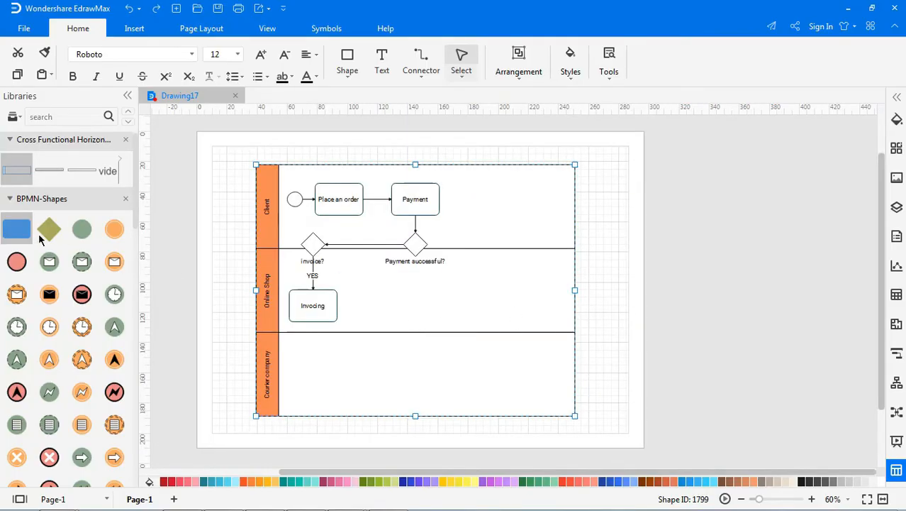
Add a 'Ship' task and line it up beside Invoicing in the Online Shop lane.
left_click_drag(17, 228, 371, 305)
double_click(370, 307)
type("Ship")
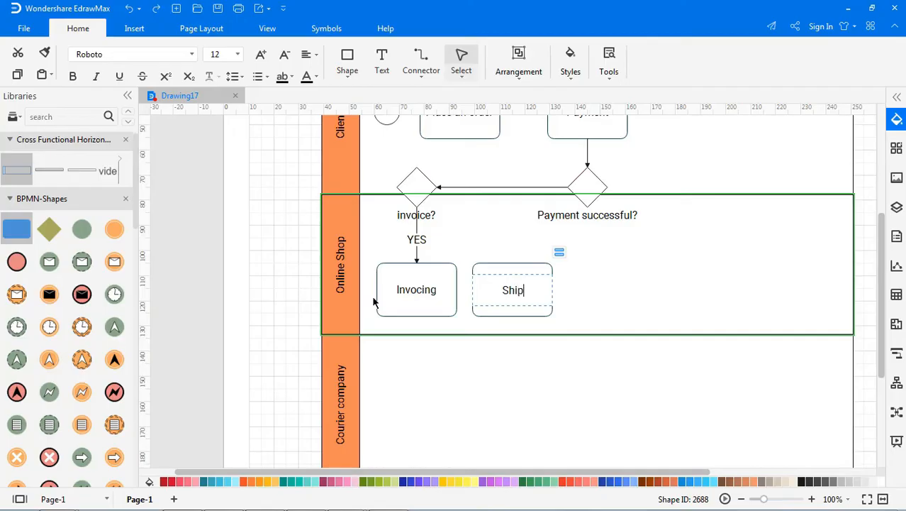
left_click(603, 278)
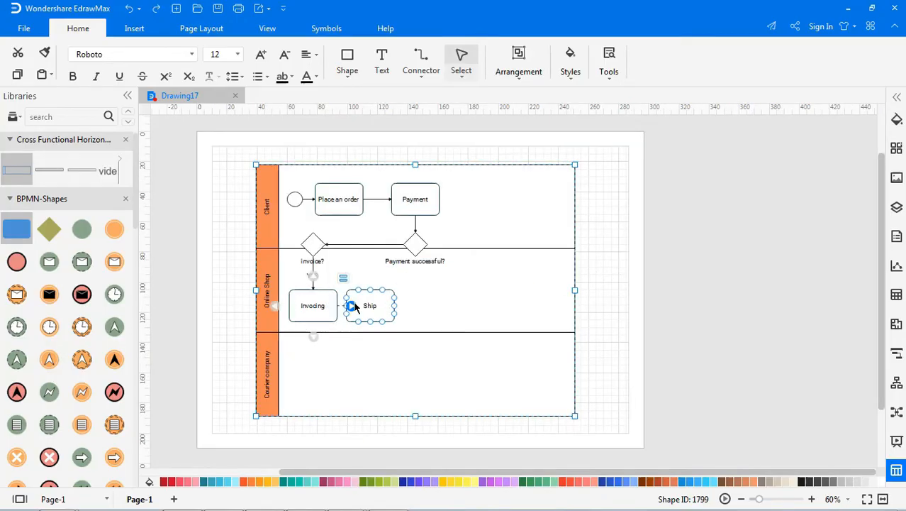
left_click(354, 305)
left_click(450, 310)
left_click_drag(370, 303, 364, 307)
left_click(424, 311)
Link Payment successful? down to Ship with a YES label and start a task in the Courier company lane.
left_click(421, 78)
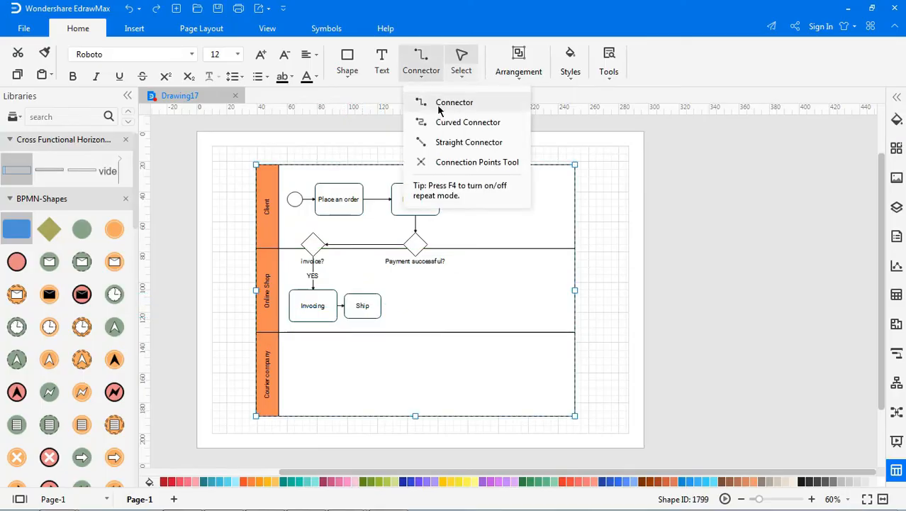
left_click(454, 100)
mouse_move(416, 257)
left_mouse_down()
mouse_move(417, 312)
mouse_move(383, 305)
left_mouse_up()
scroll(404, 308, "up", 2)
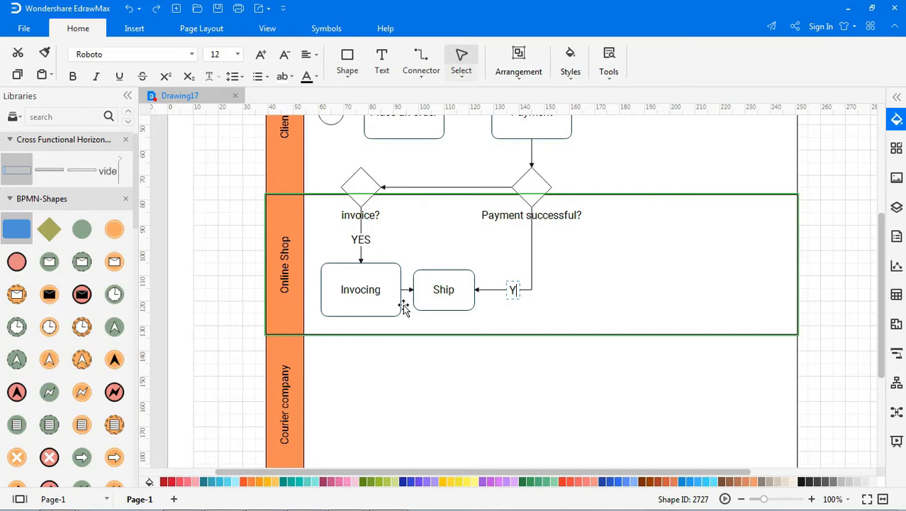
left_click(621, 299)
scroll(620, 299, "down", 2)
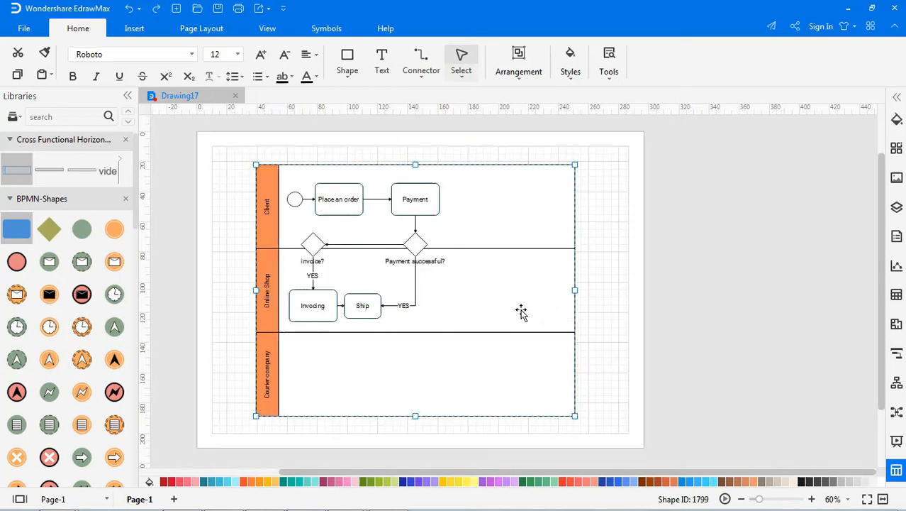
double_click(364, 370)
scroll(375, 383, "up", 2)
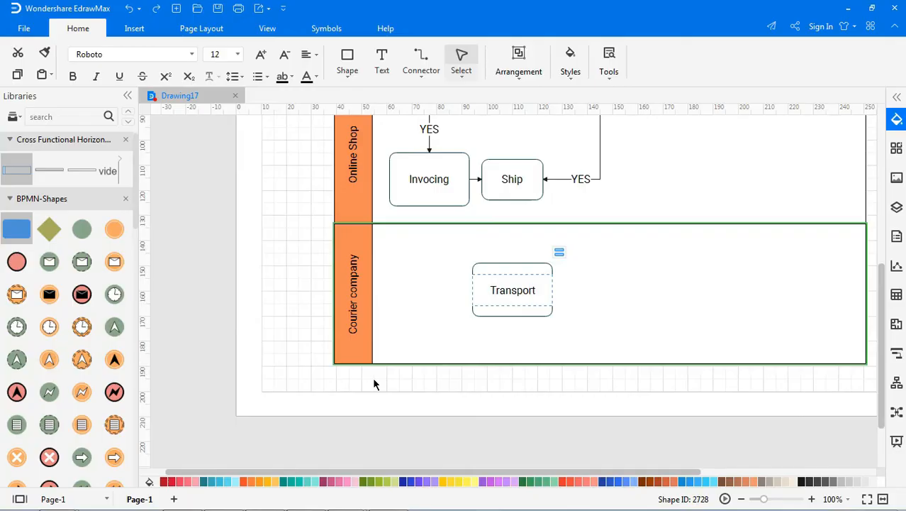
scroll(550, 263, "down", 2)
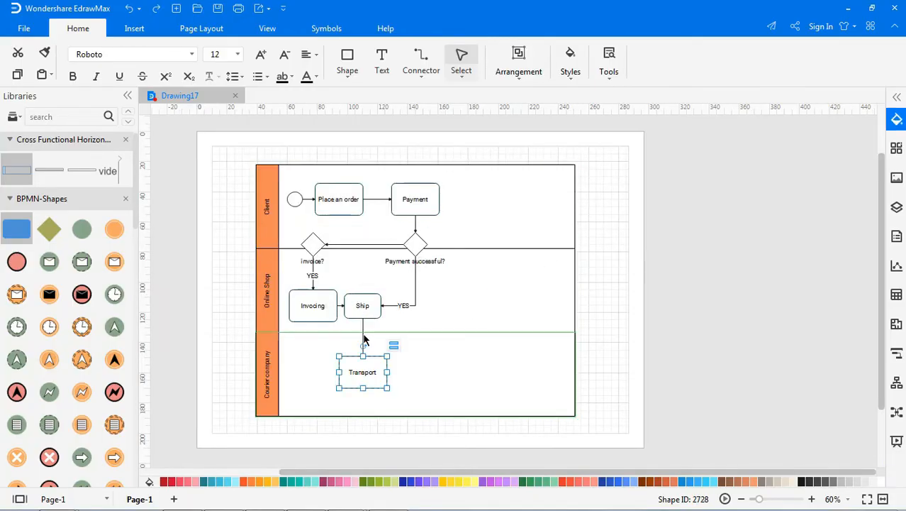
Add a 'Refund after treatment' task in Online Shop with a straight branch from the YES line, labelled NO.
left_click(453, 378)
double_click(472, 304)
scroll(474, 305, "up", 2)
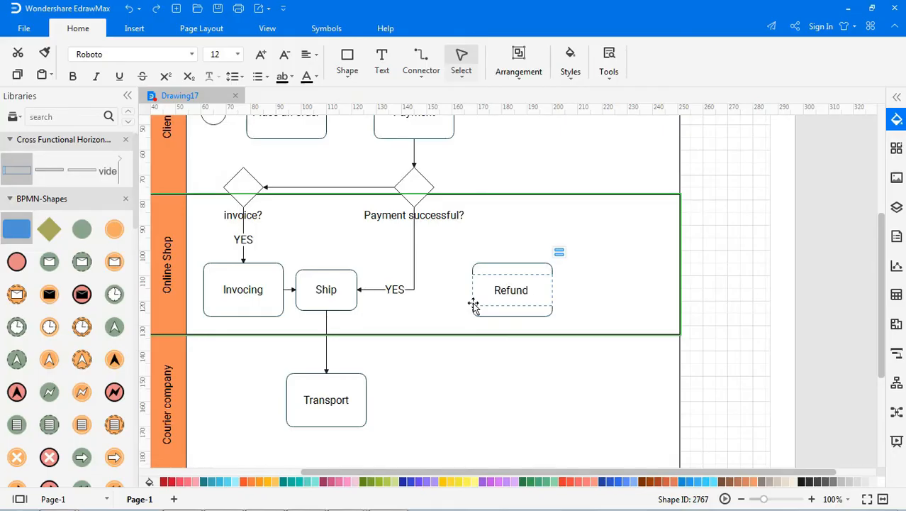
type("after treatme")
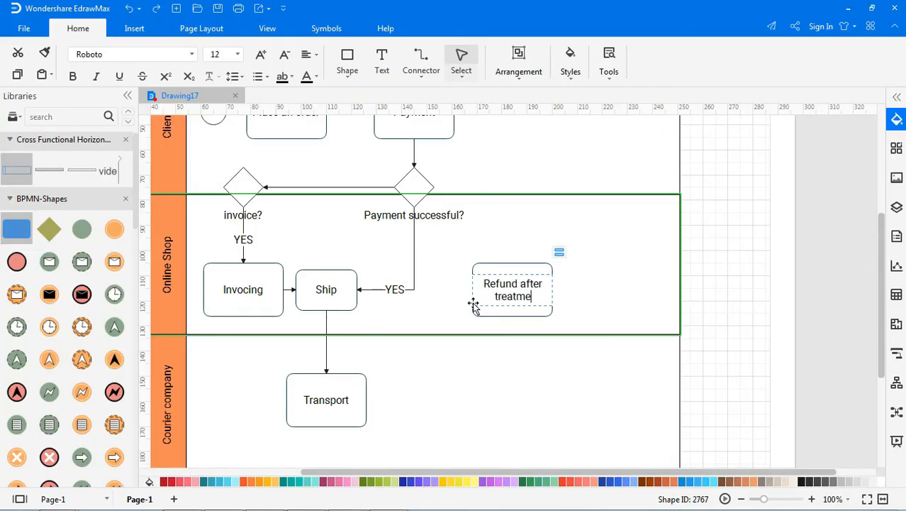
type("nt")
scroll(594, 298, "down", 2)
left_click(593, 299)
left_click(421, 71)
left_click(468, 142)
left_click_drag(416, 305, 451, 305)
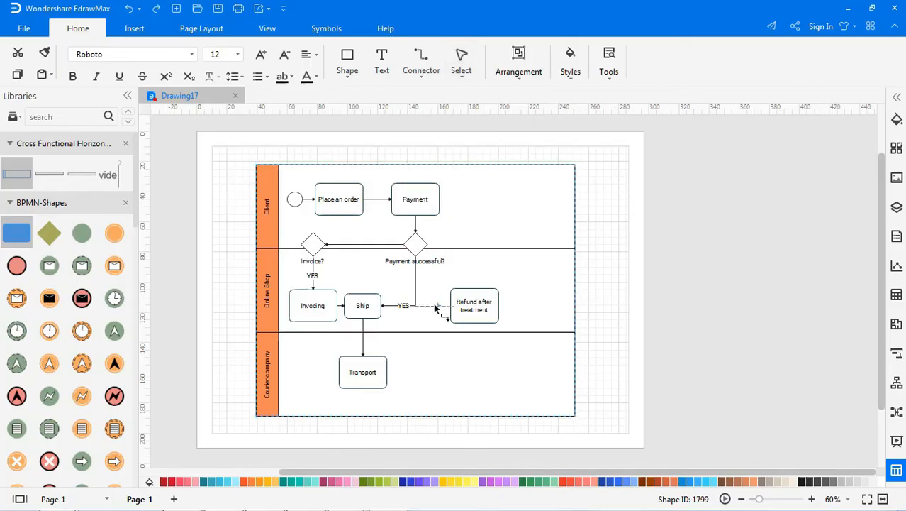
double_click(430, 309)
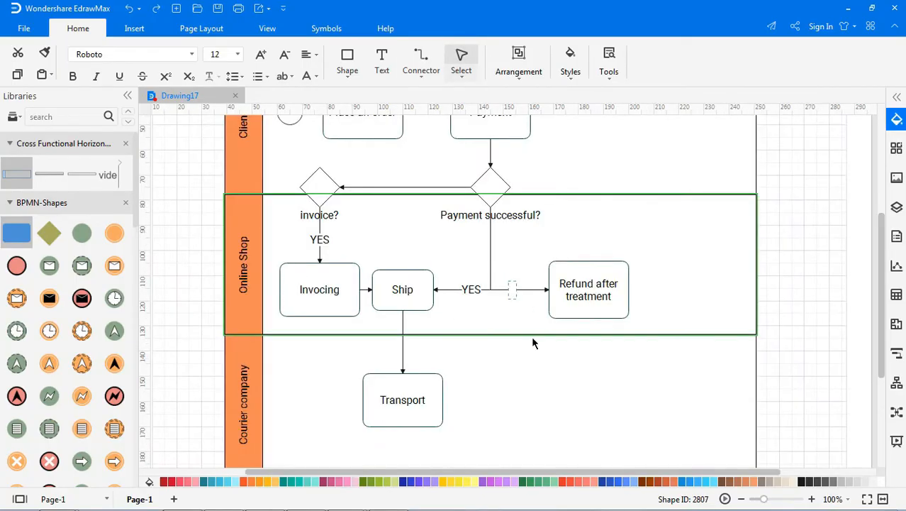
type("NO")
Finish the NO label and add a 'Cancel the order' document shape beside Payment successful?
left_click(615, 386)
scroll(76, 349, "down", 5)
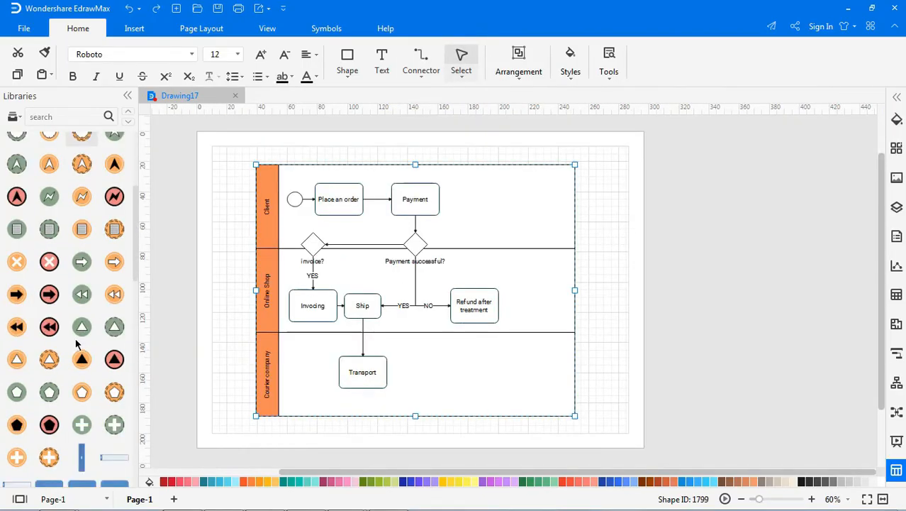
scroll(81, 340, "down", 5)
scroll(99, 326, "down", 5)
left_click_drag(114, 295, 471, 248)
double_click(471, 248)
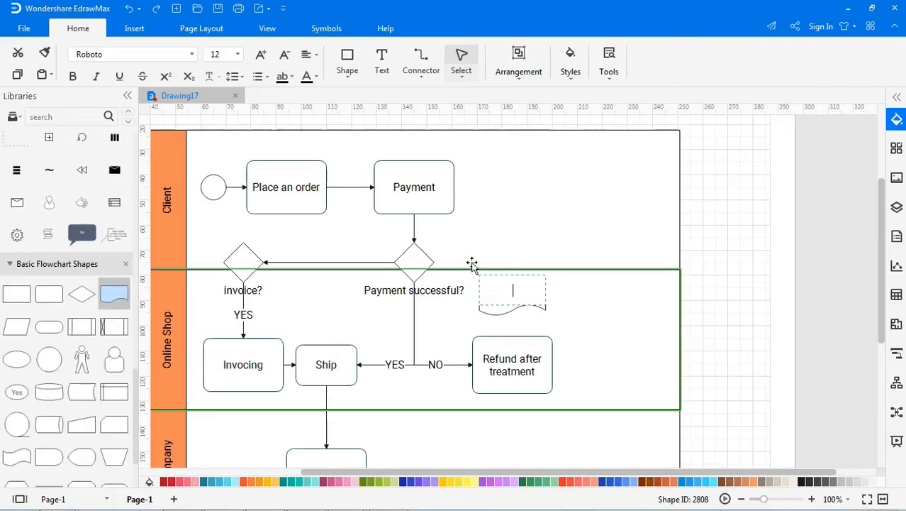
type("Cancel the")
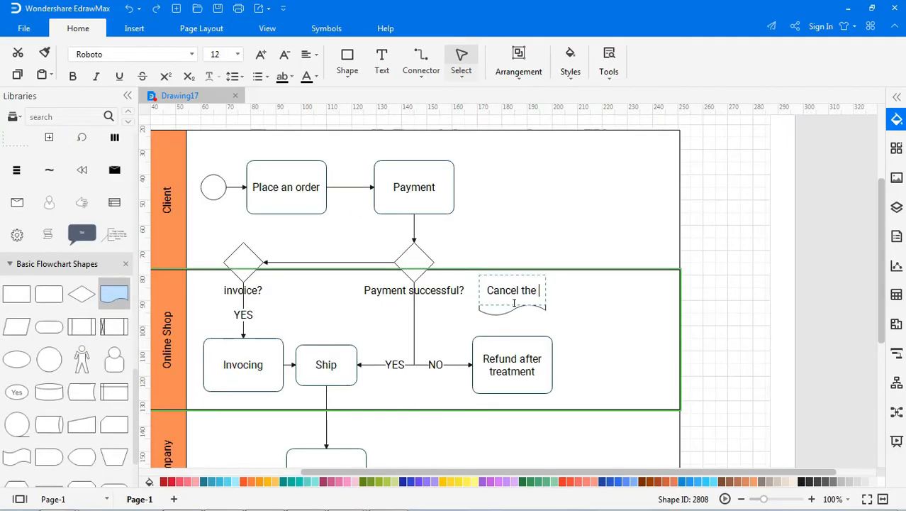
type(" order")
left_click(728, 317)
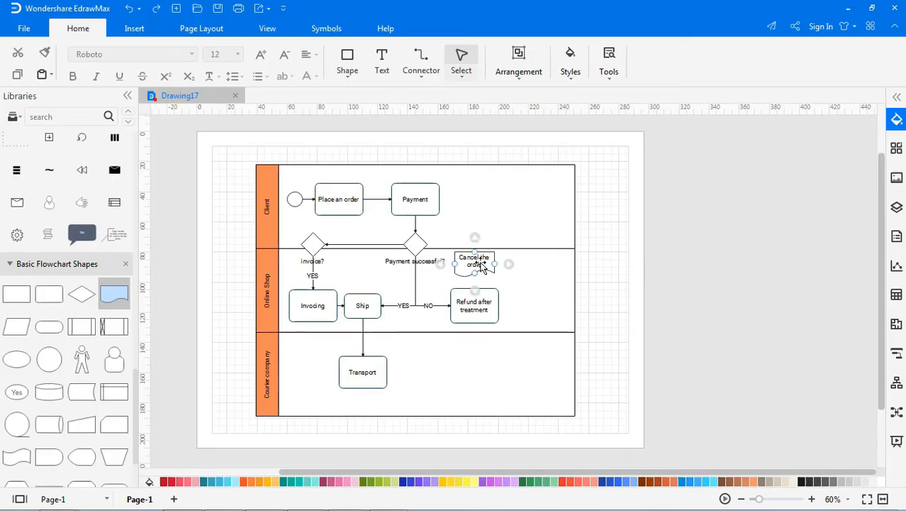
left_click_drag(475, 275, 475, 289)
scroll(69, 263, "up", 5)
scroll(70, 264, "up", 5)
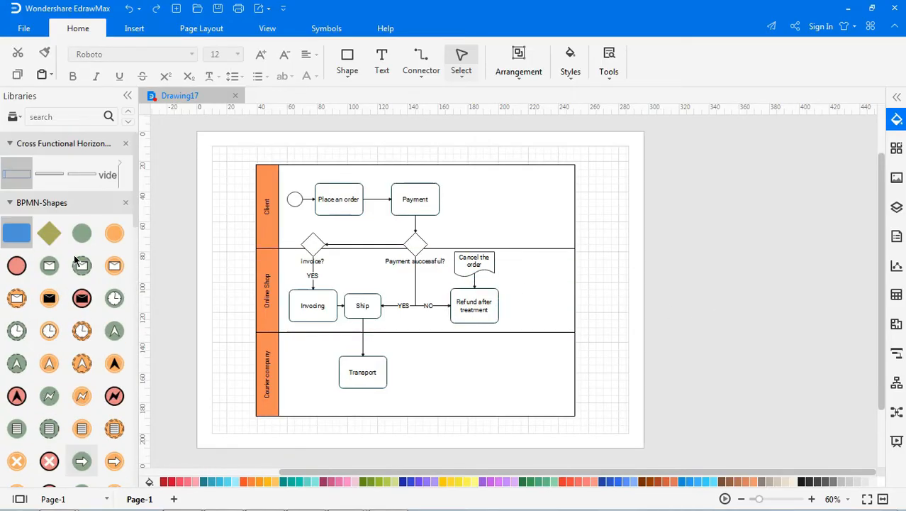
left_click_drag(16, 233, 536, 305)
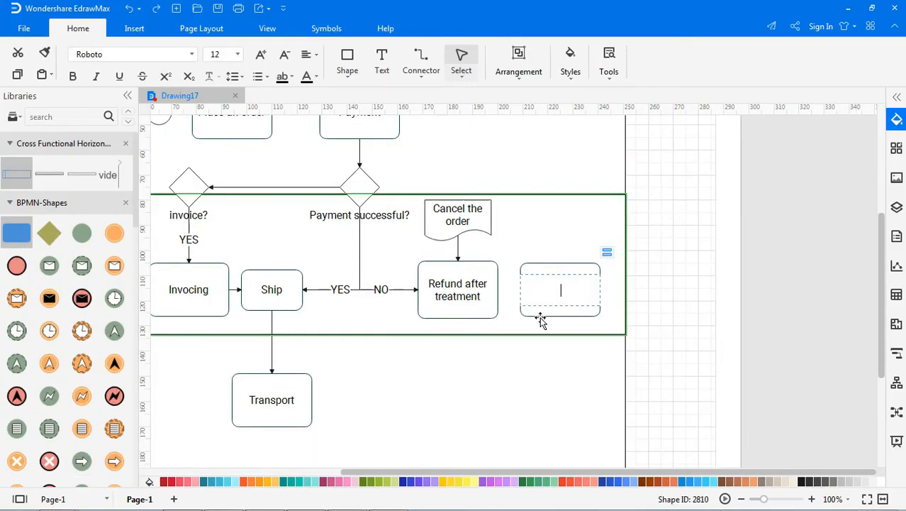
type("Returns")
type(" and storage")
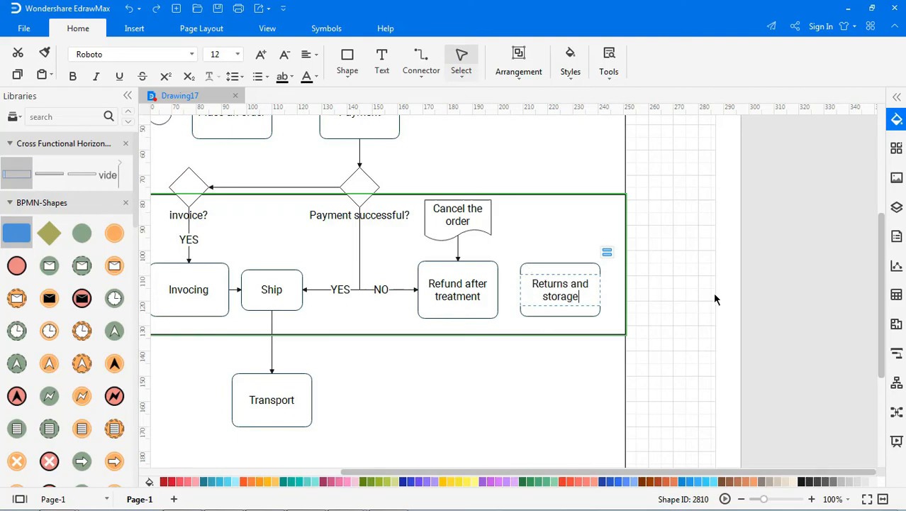
Add 'Returns and storage' and 'Order cancelled' steps and connect Returns and storage up to the Client lane end circle.
left_click(715, 299)
scroll(715, 299, "down", 4, "ctrl")
scroll(73, 303, "down", 5)
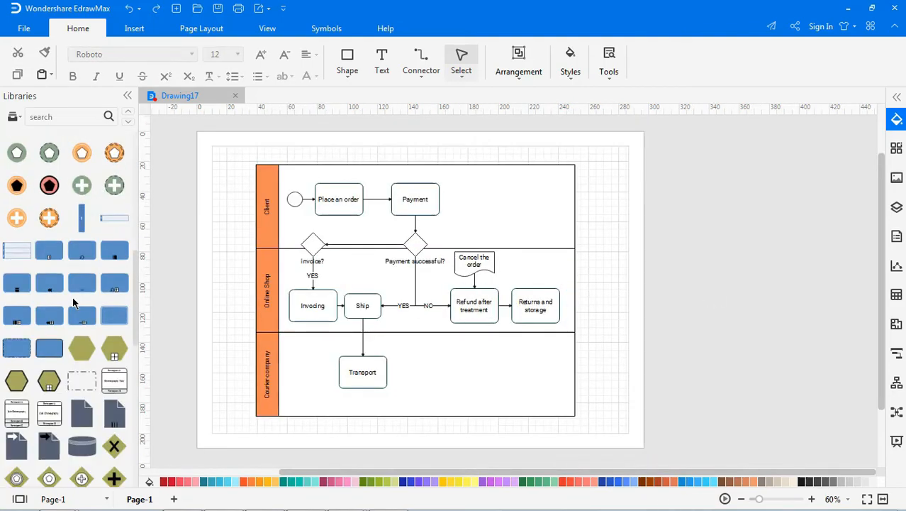
scroll(73, 303, "up", 5)
left_click_drag(78, 306, 533, 367)
double_click(534, 367)
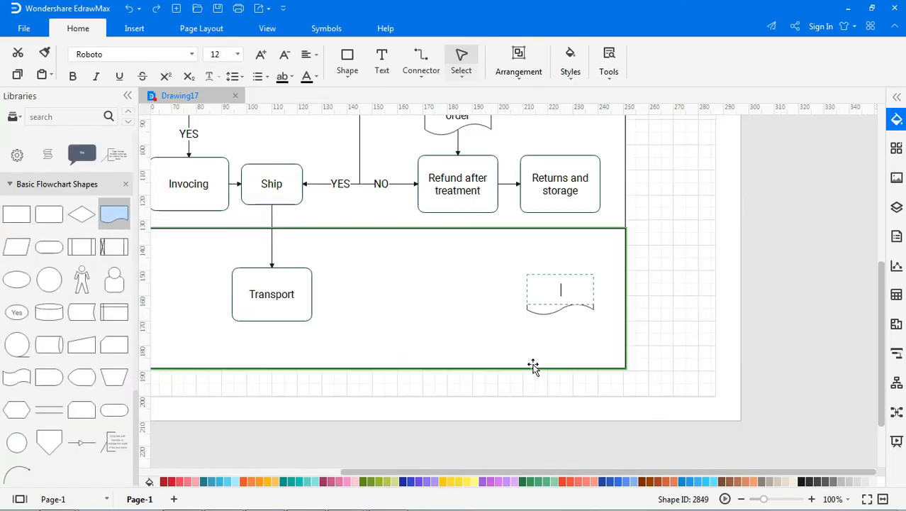
type("Order cancelled")
left_click(627, 337)
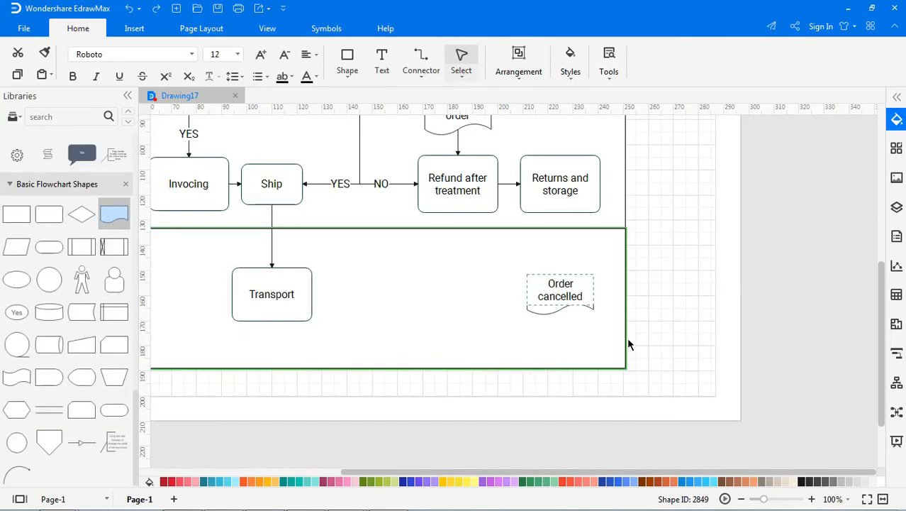
scroll(650, 327, "down", 4, "ctrl")
left_click_drag(535, 358, 535, 322)
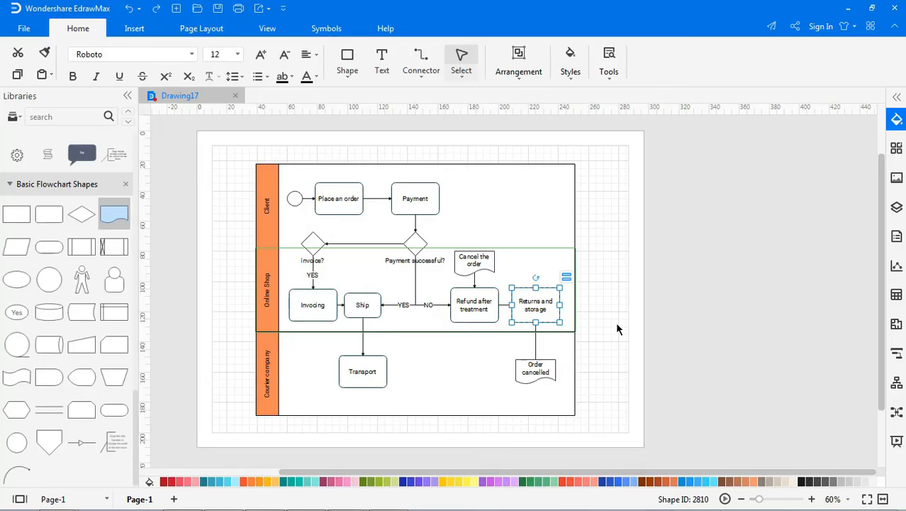
scroll(98, 253, "up", 4)
scroll(98, 252, "up", 5)
left_click_drag(84, 234, 536, 198)
left_click_drag(535, 289, 535, 207)
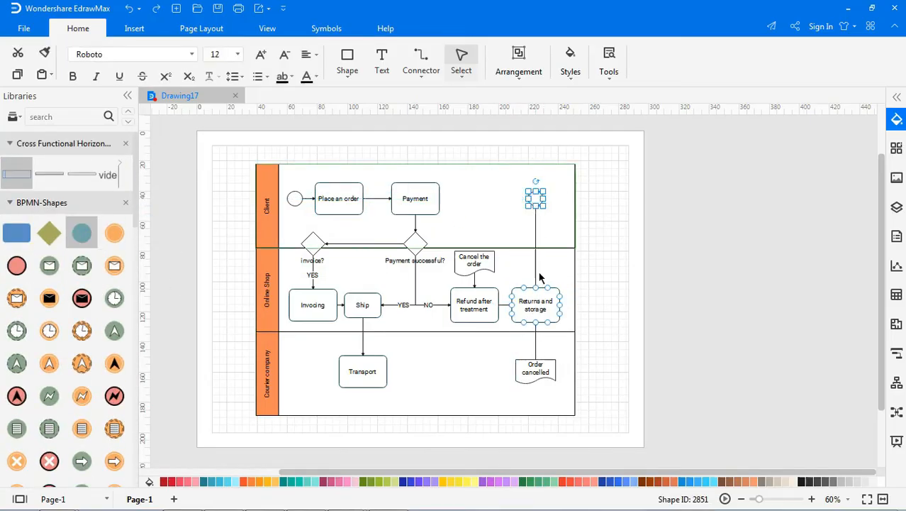
left_click(555, 266)
Widen the pool and route a connector from Transport up to a new end circle in the Client lane.
left_click_drag(575, 289, 603, 289)
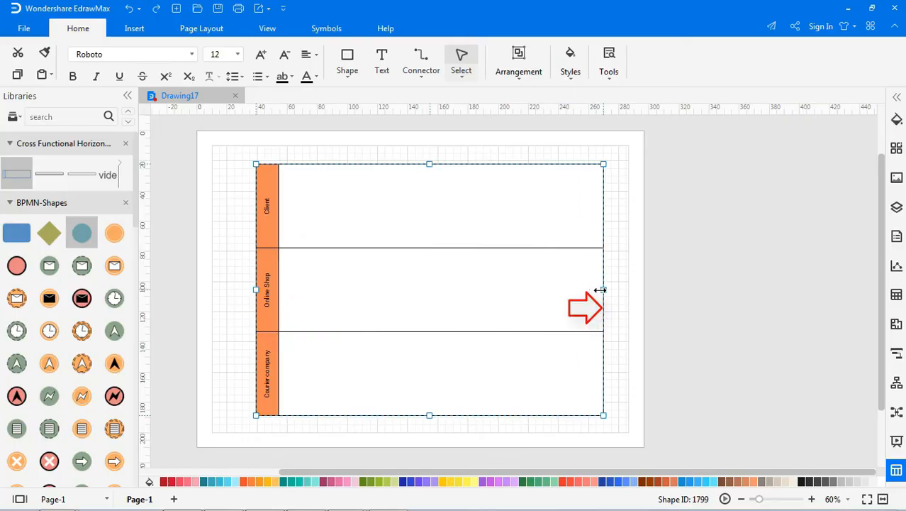
left_click(432, 102)
left_click(422, 60)
mouse_move(363, 387)
left_mouse_down()
mouse_move(589, 268)
mouse_move(582, 202)
left_mouse_up()
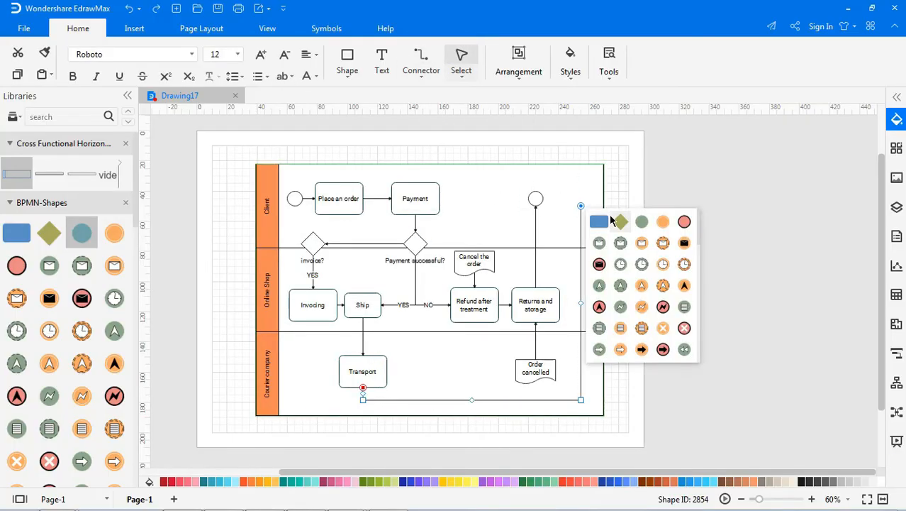
left_click(621, 217)
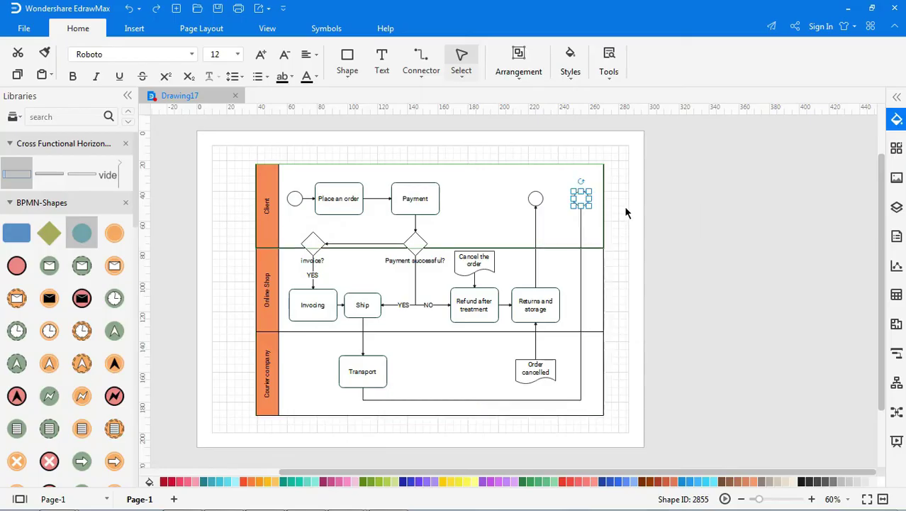
Apply the teal colour theme to the whole diagram.
left_click(896, 96)
left_click(707, 149)
left_click(764, 354)
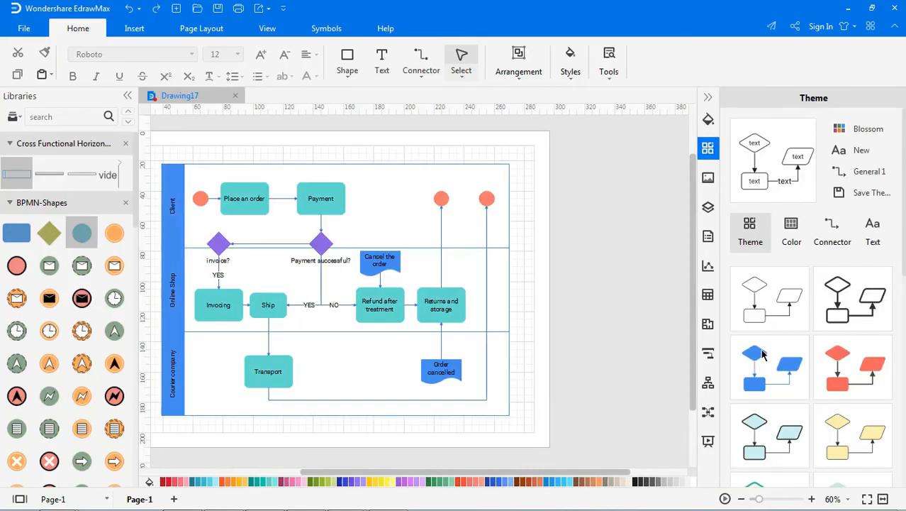
Close the theme panel, centre the page and fit the page size to the drawing.
left_click(708, 97)
left_click(867, 500)
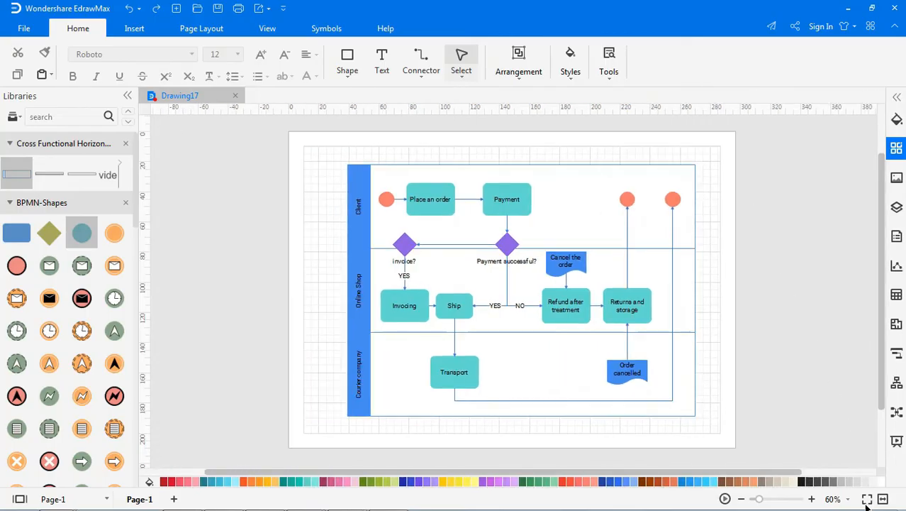
right_click(817, 230)
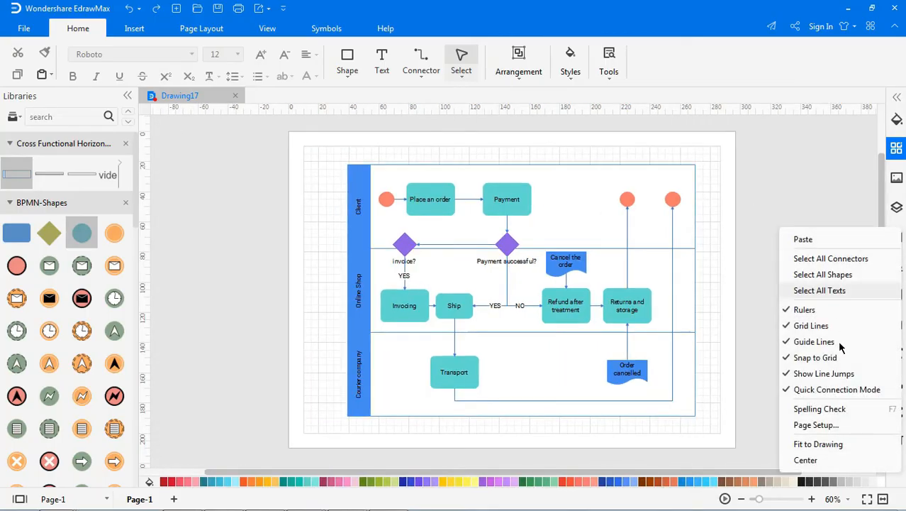
left_click(809, 440)
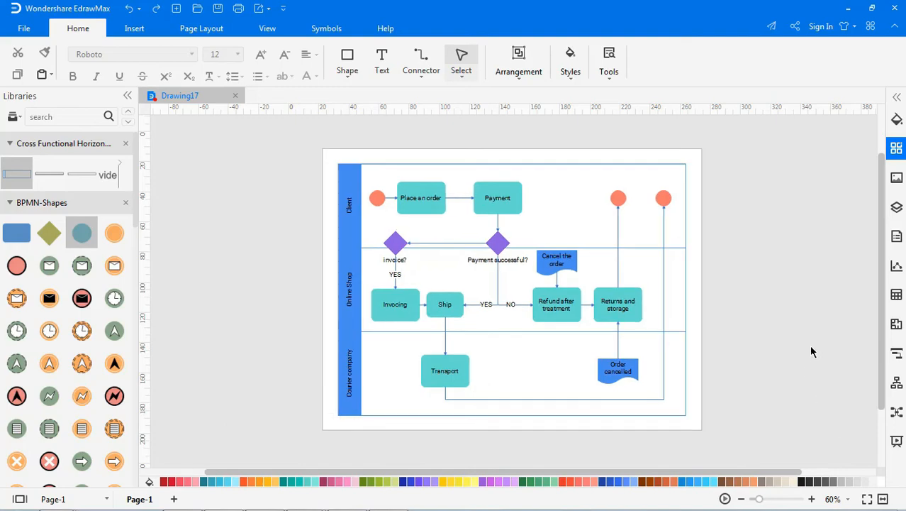
Show the ruler, gridline and page-break display options above the fitted swimlane diagram.
left_click(274, 30)
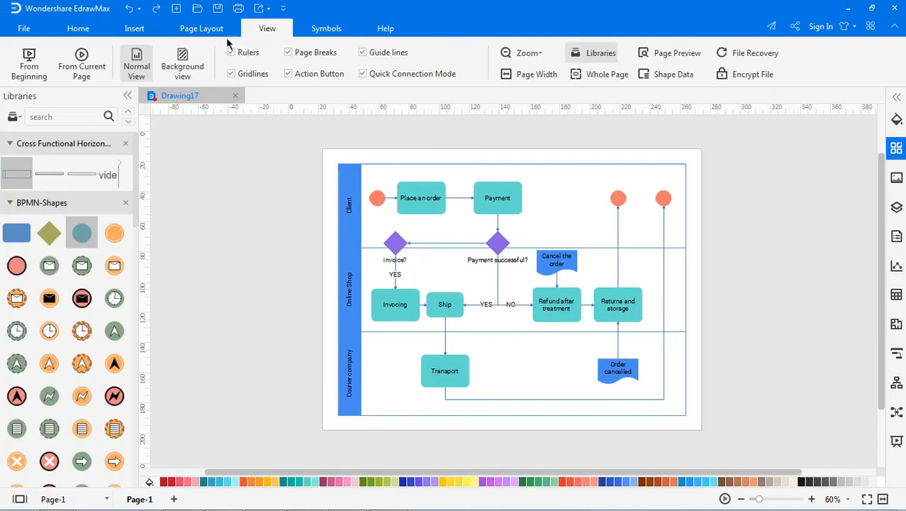